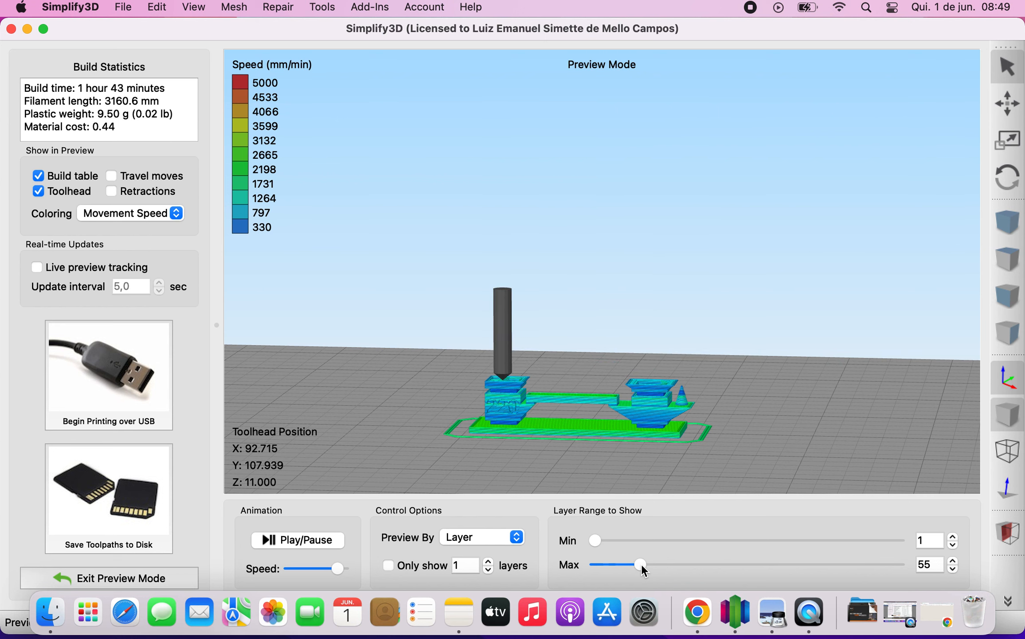
- Set the preview's maximum layer to 53 to examine the transition above the temperature tower's 220 block
left_click_drag(642, 565, 638, 562)
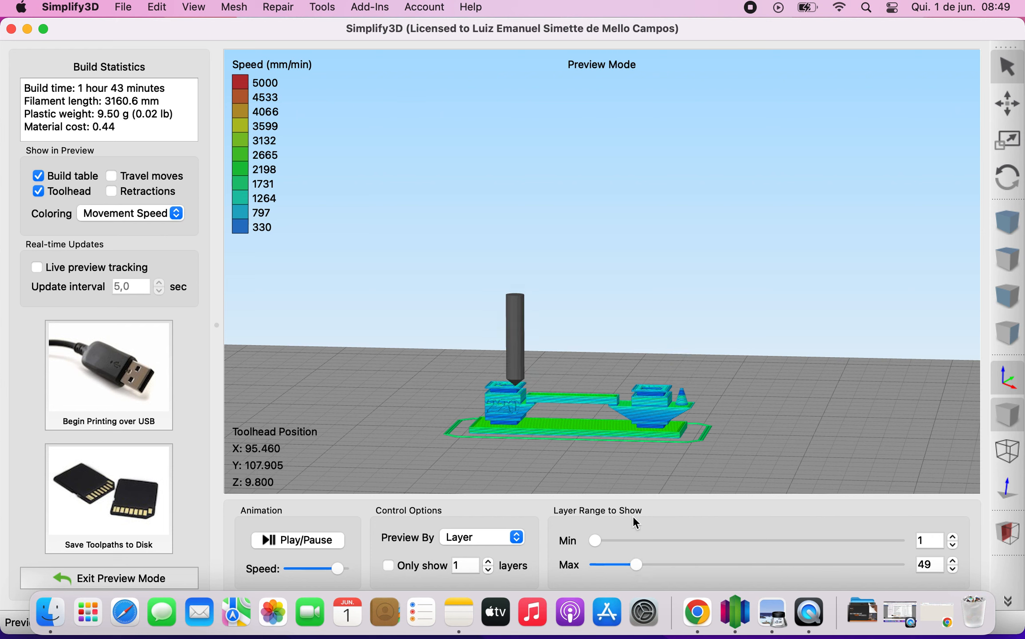
scroll(640, 454, "up", 1)
middle_click_drag(639, 455, 631, 355)
scroll(631, 354, "up", 3)
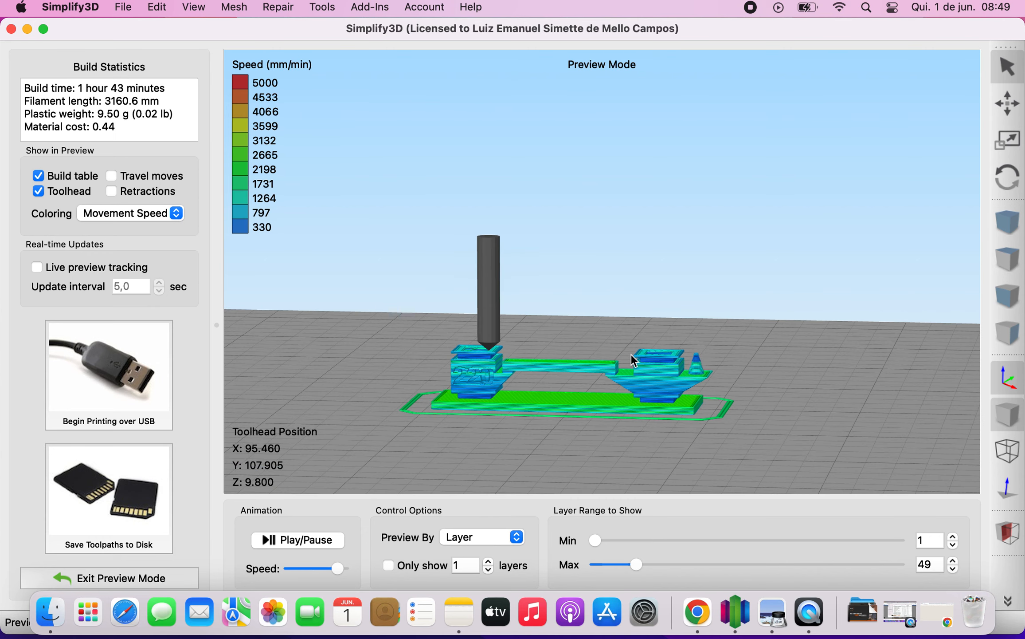
scroll(630, 354, "up", 2)
middle_click_drag(631, 349, 629, 311)
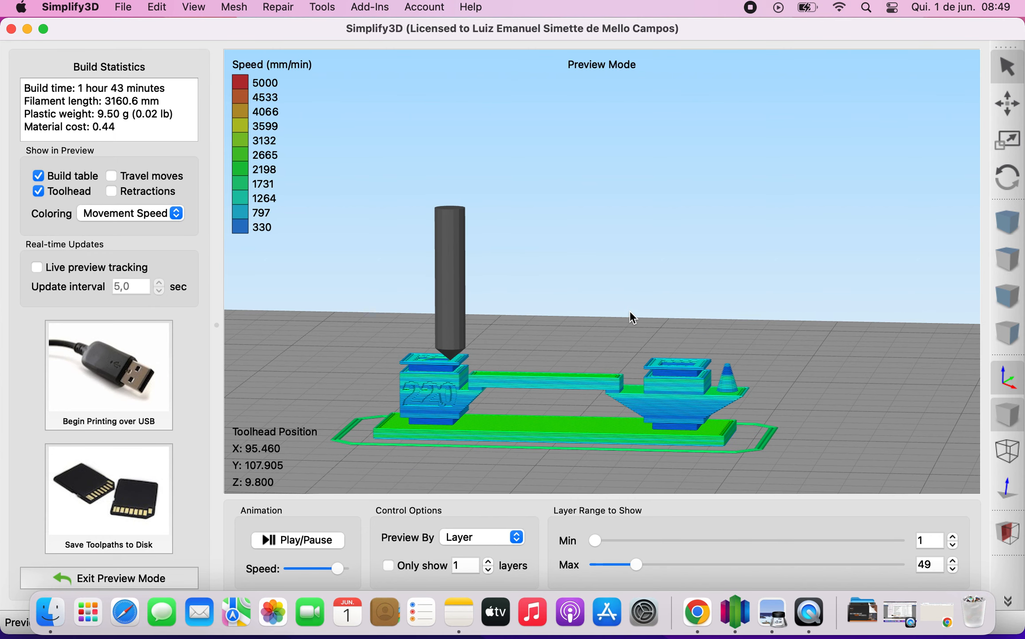
scroll(626, 360, "up", 1)
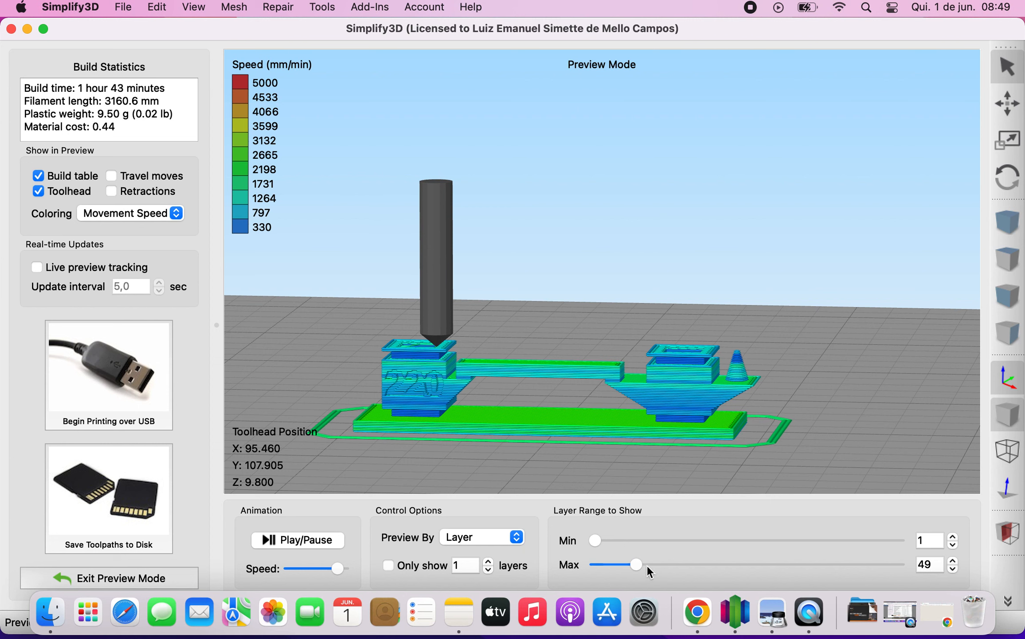
left_click(954, 561)
left_click(955, 560)
left_click(955, 560)
left_click(954, 561)
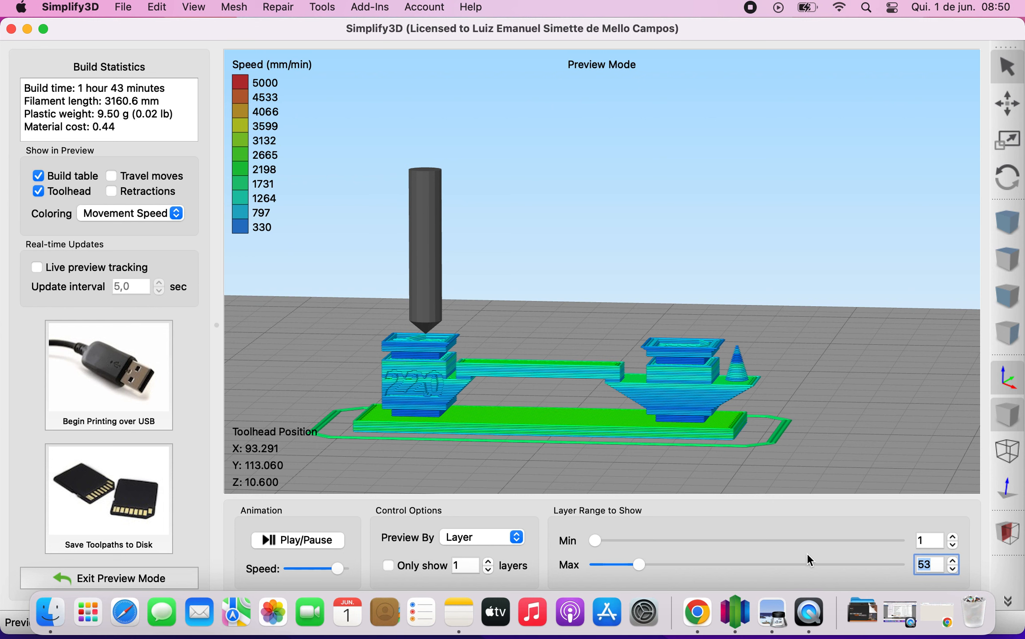
- Raise the preview's maximum layer to 89 and on to 140 to examine the transitions between the upper temperature blocks
left_click(663, 566)
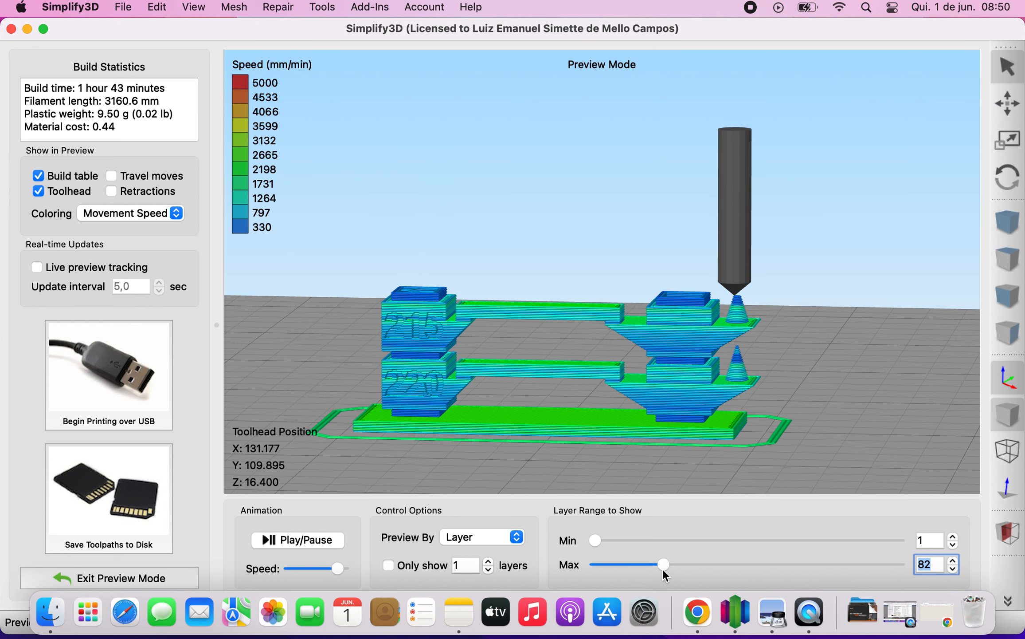
left_click_drag(671, 568, 670, 567)
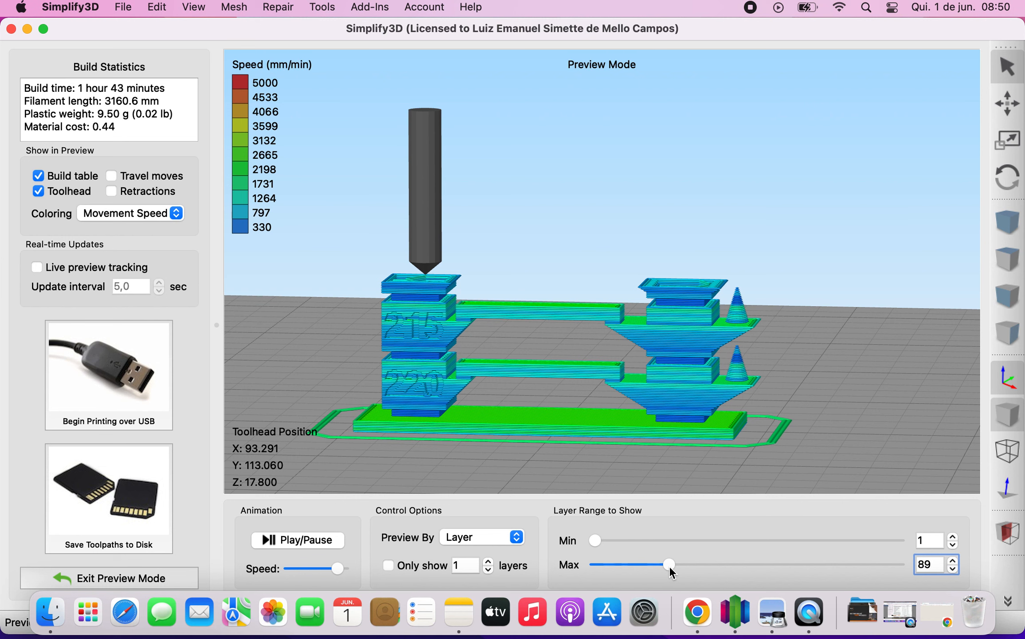
left_click(683, 566)
left_click_drag(685, 569, 704, 570)
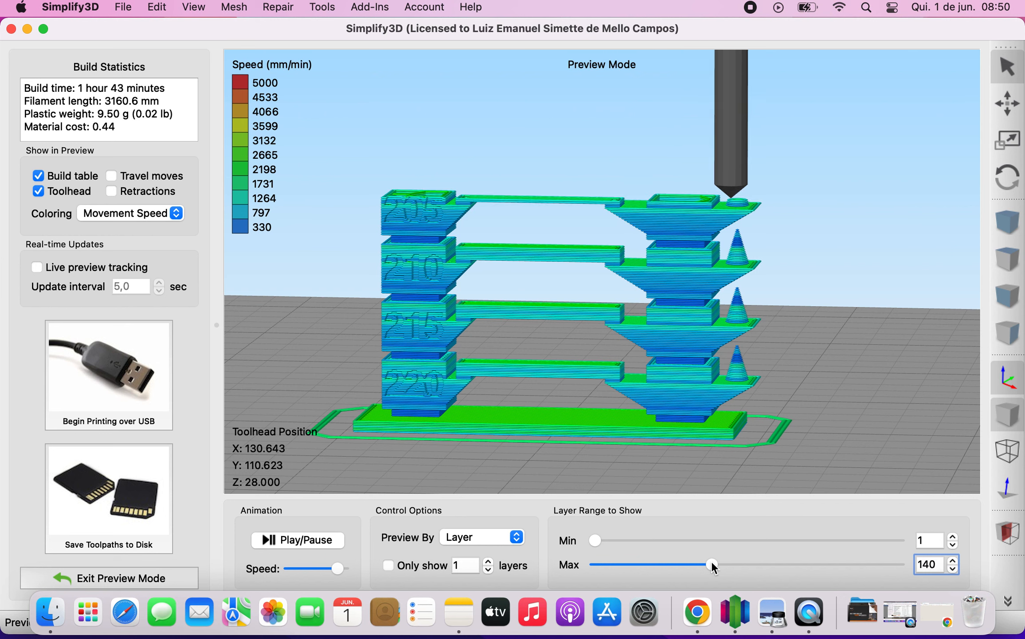
- Continue raising the preview's maximum layer through 335 to 367 to examine the tower up to the 175 block
left_click_drag(712, 564, 730, 564)
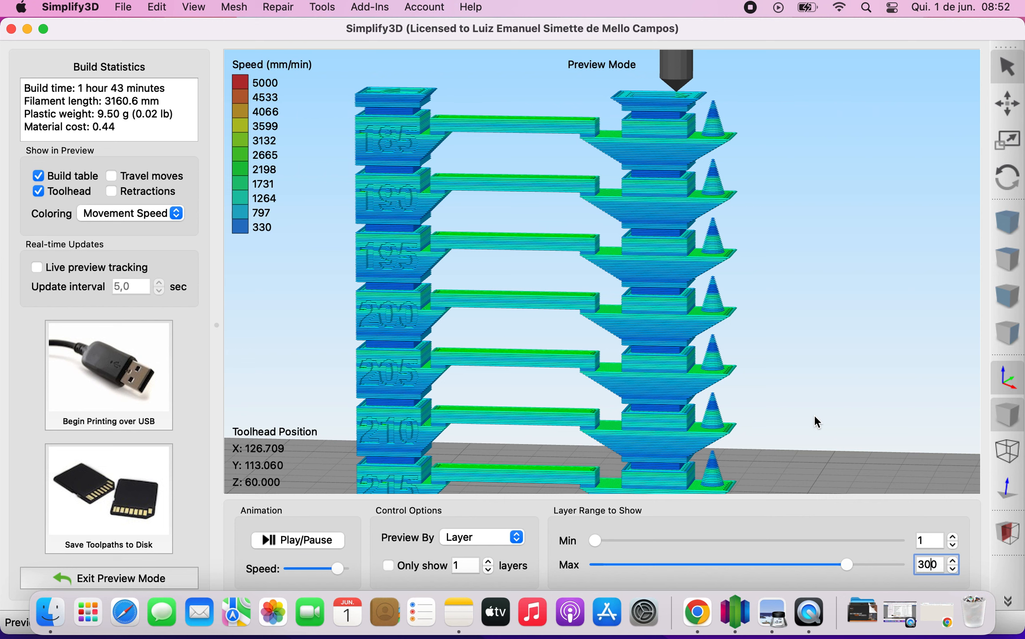
left_click_drag(847, 564, 868, 562)
right_click_drag(804, 286, 794, 392)
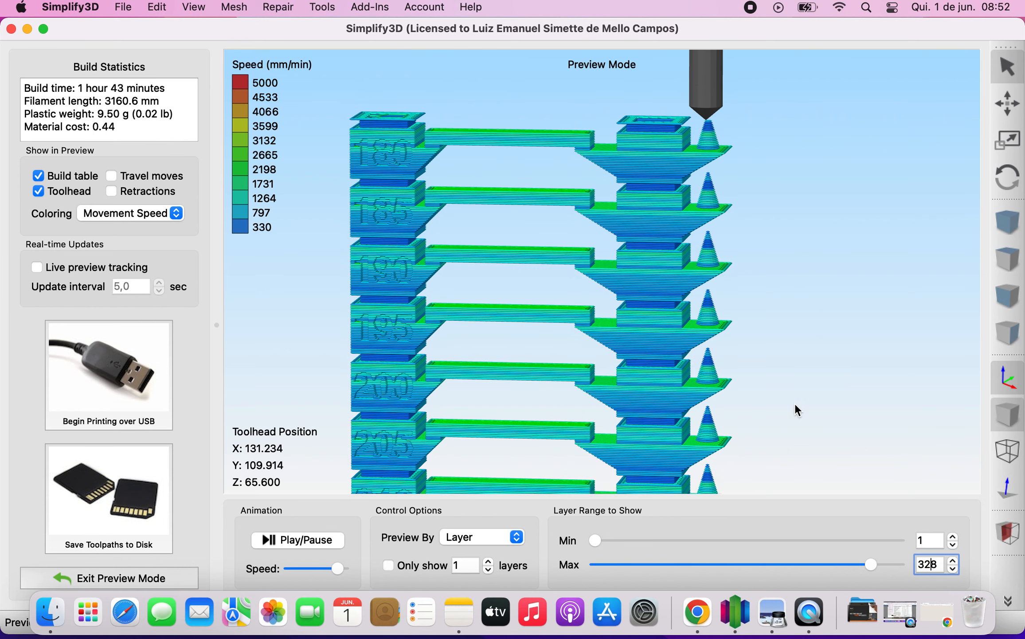
left_click_drag(867, 563, 872, 566)
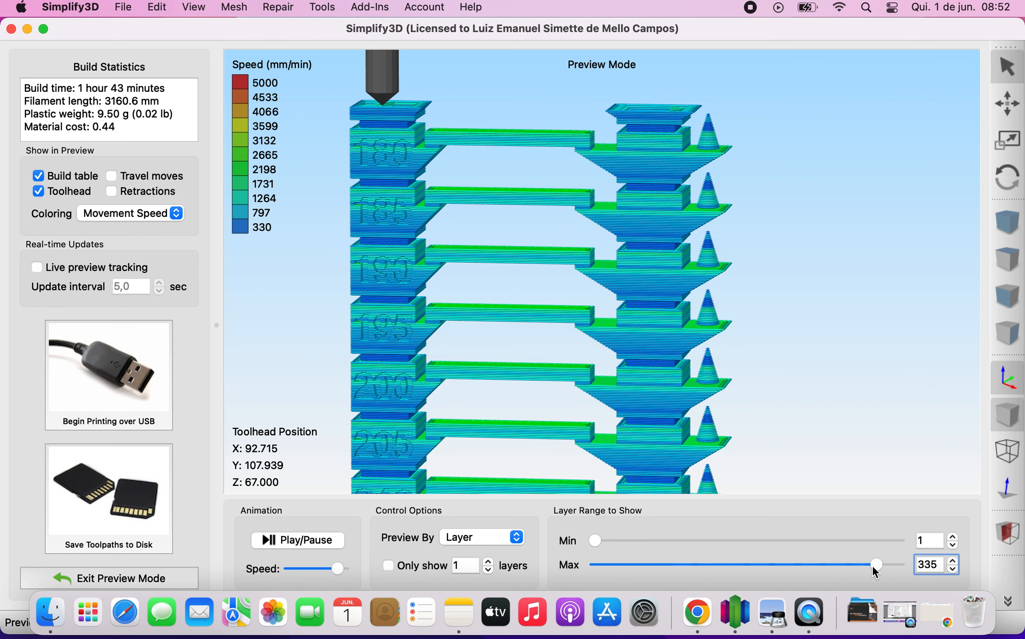
left_click_drag(879, 564, 897, 565)
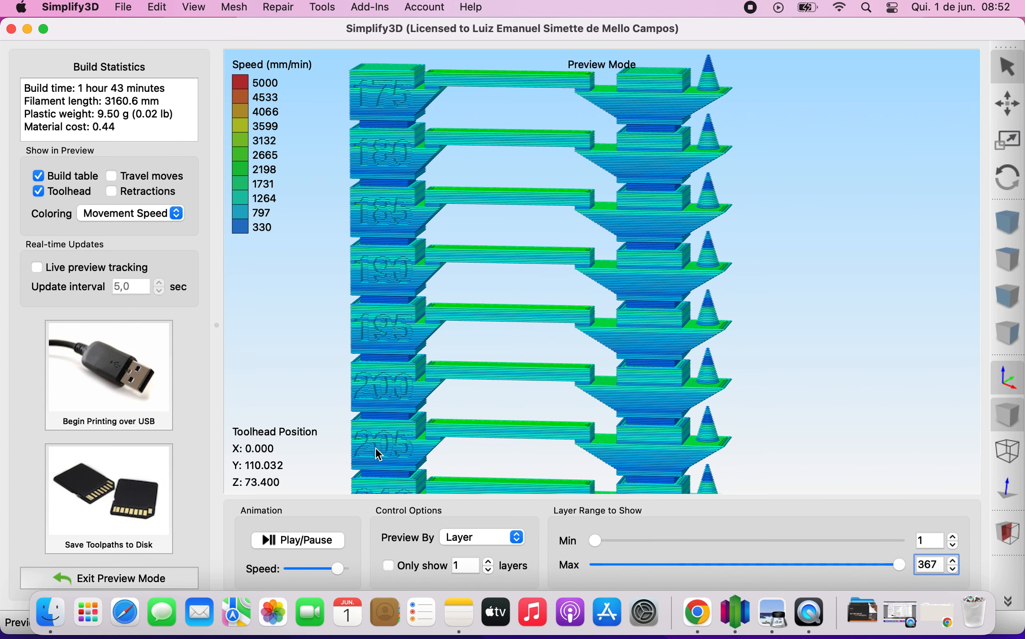
- Exit the toolpath preview and open the advanced temperature settings of Process1
left_click(183, 579)
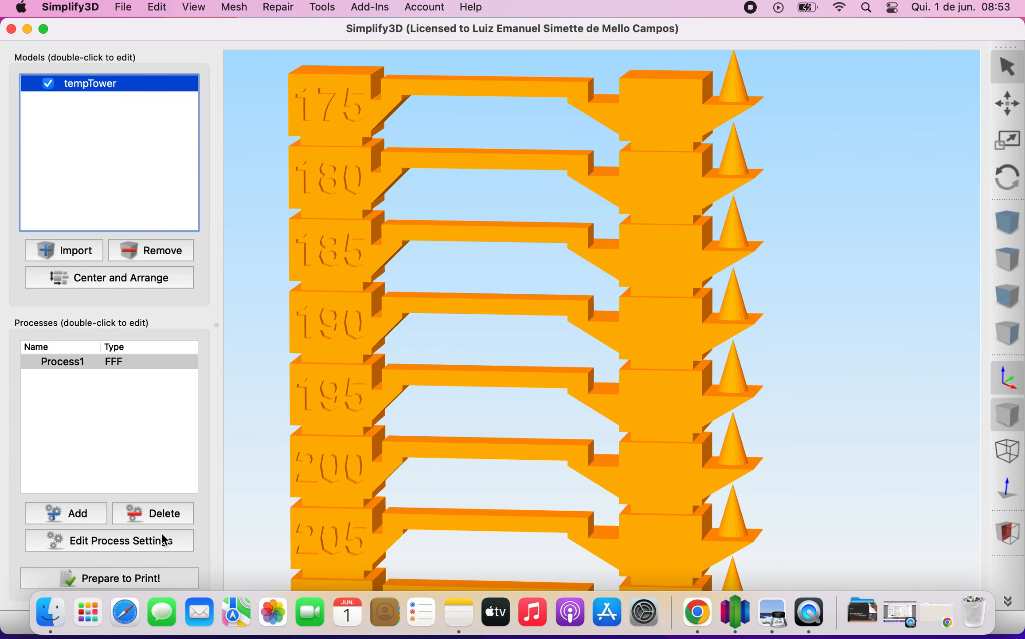
double_click(144, 362)
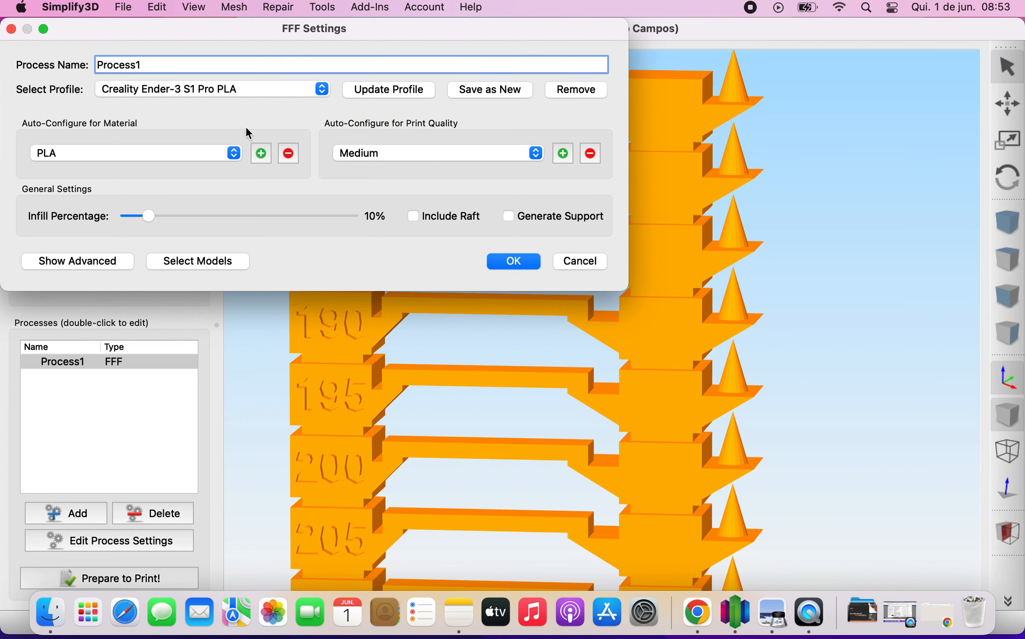
left_click_drag(341, 29, 569, 108)
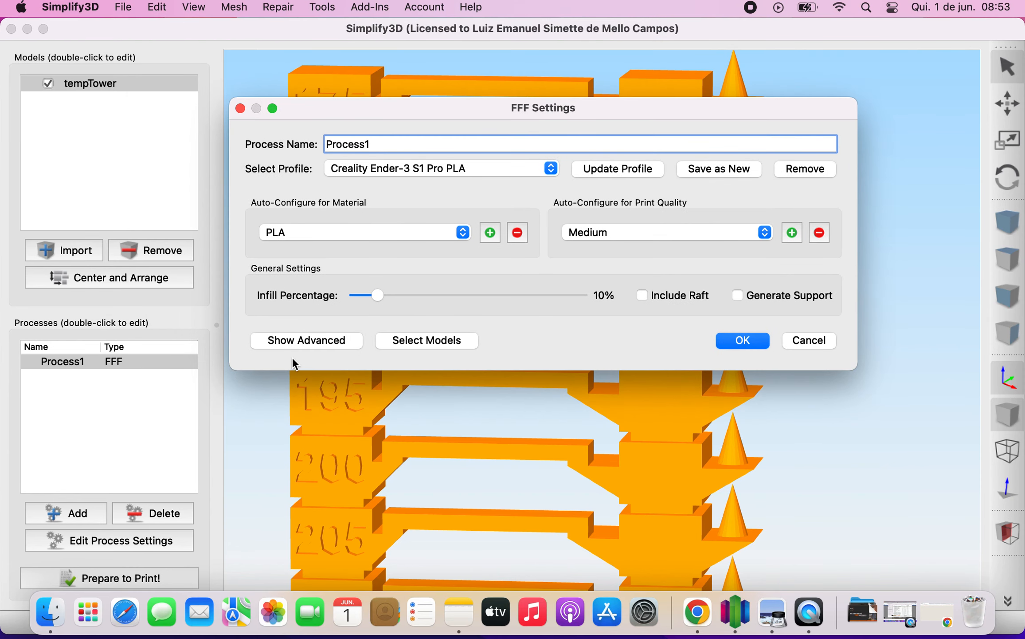
left_click(307, 341)
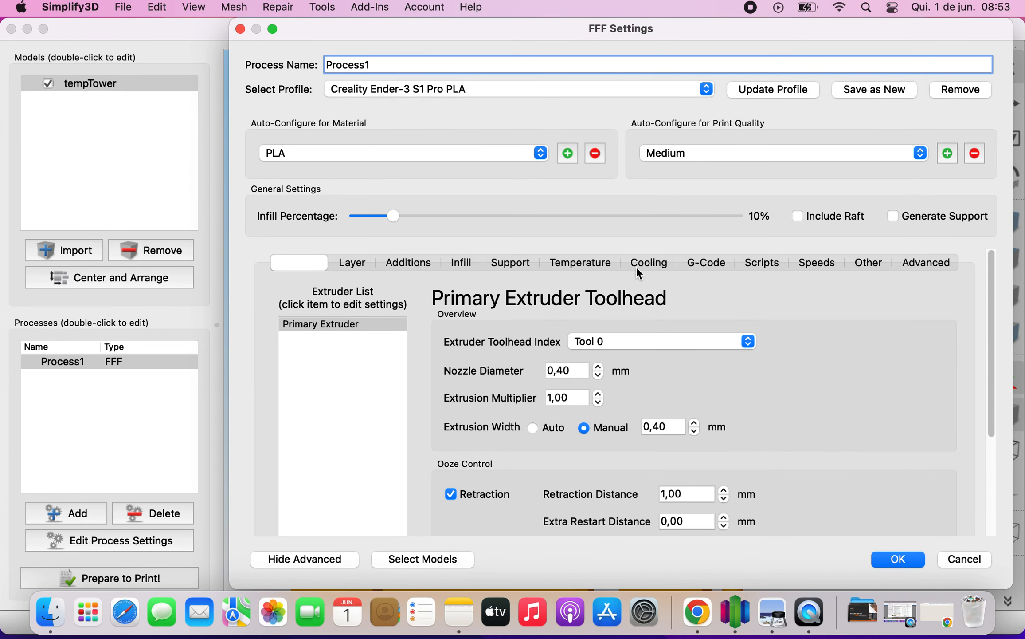
left_click(592, 263)
left_click_drag(709, 22, 646, 18)
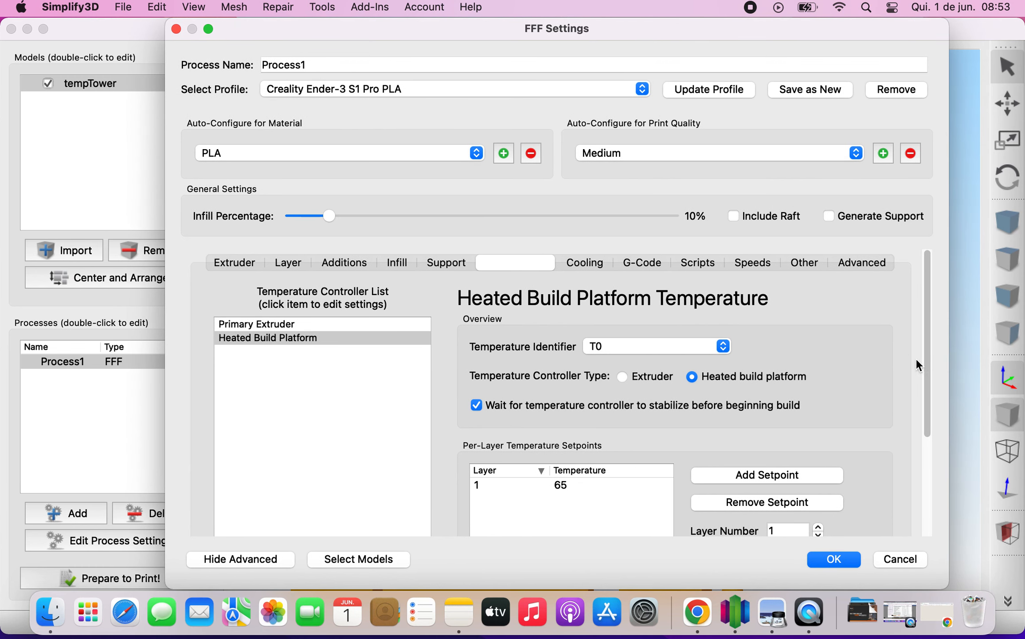
- Set the Primary Extruder's layer 1 temperature setpoint to 220 °C
left_click_drag(928, 362, 921, 328)
left_click(314, 340)
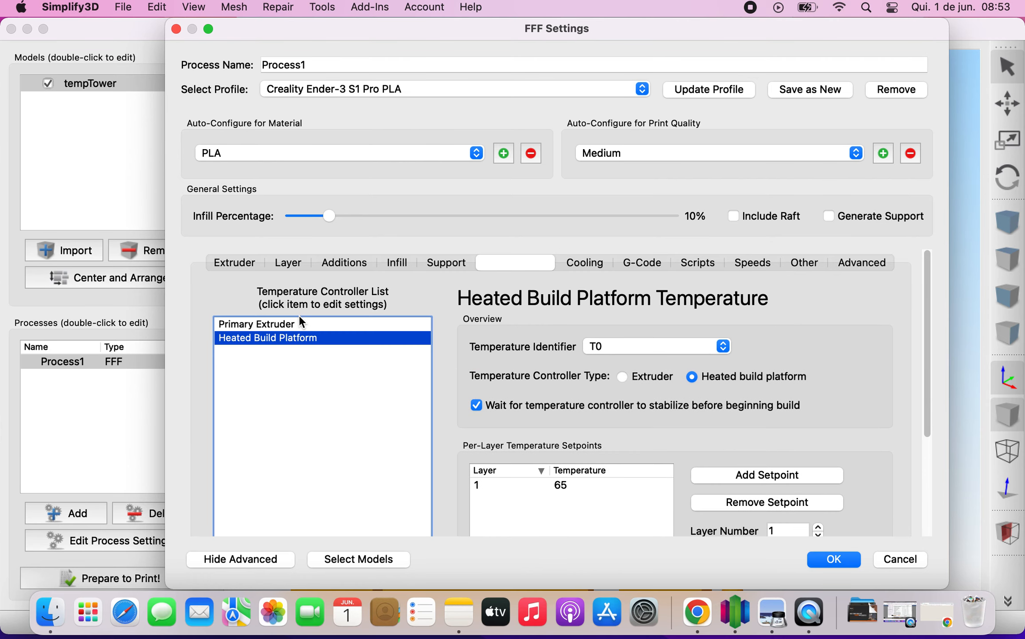
left_click(289, 324)
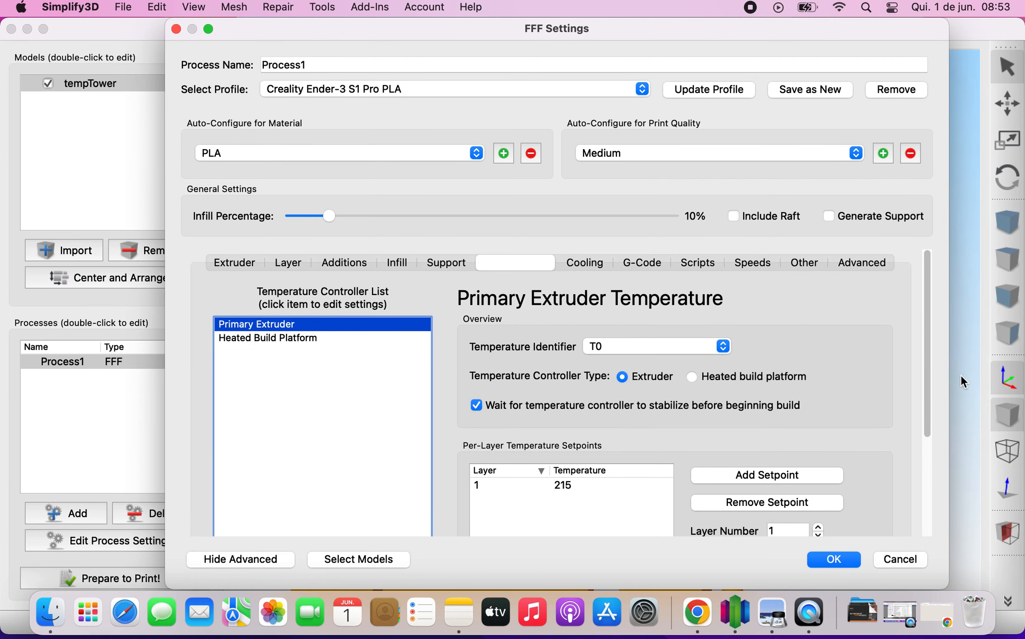
left_click_drag(930, 369, 937, 435)
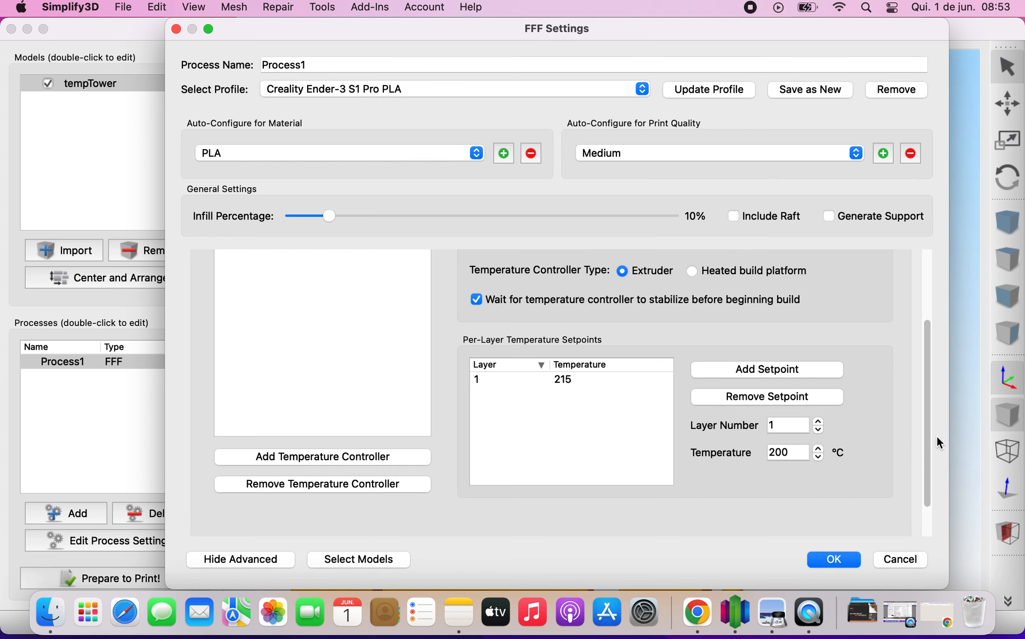
double_click(569, 380)
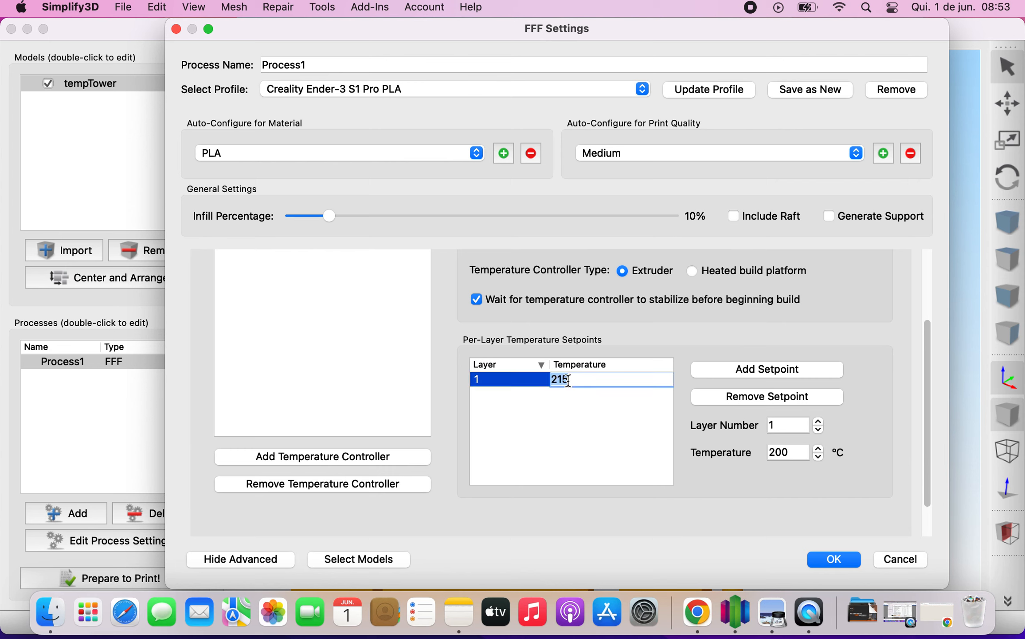
type("220")
key("Return")
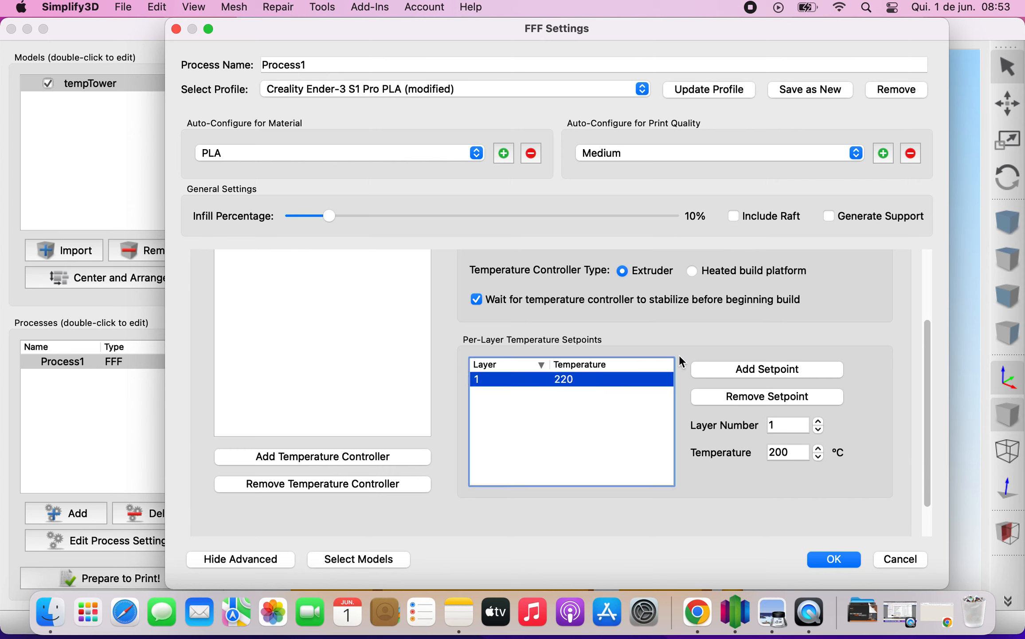
- Add a Primary Extruder temperature setpoint of 215 °C at layer 53
left_click(753, 377)
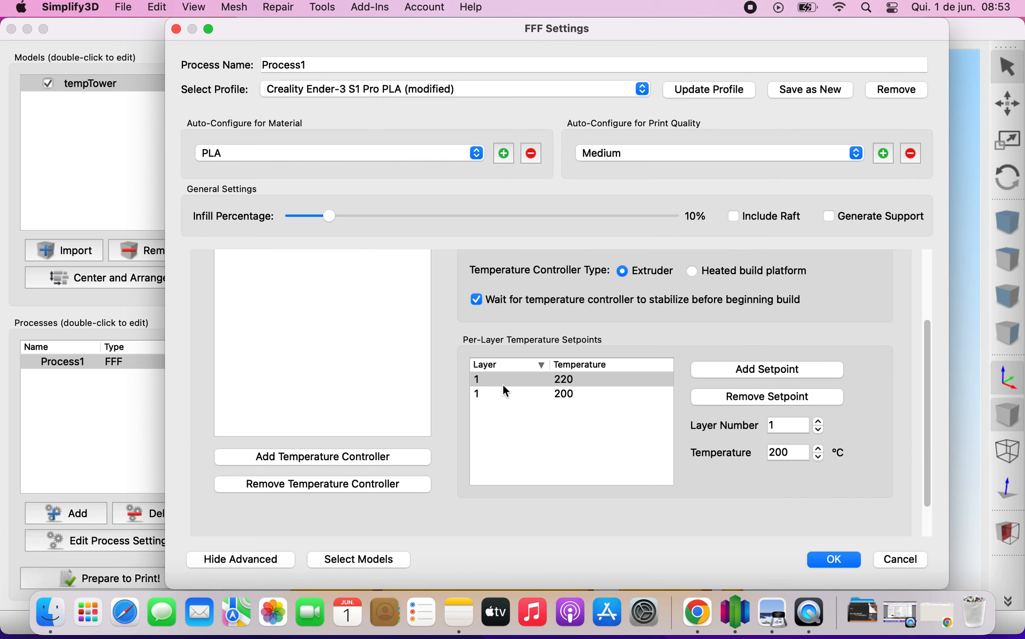
double_click(570, 379)
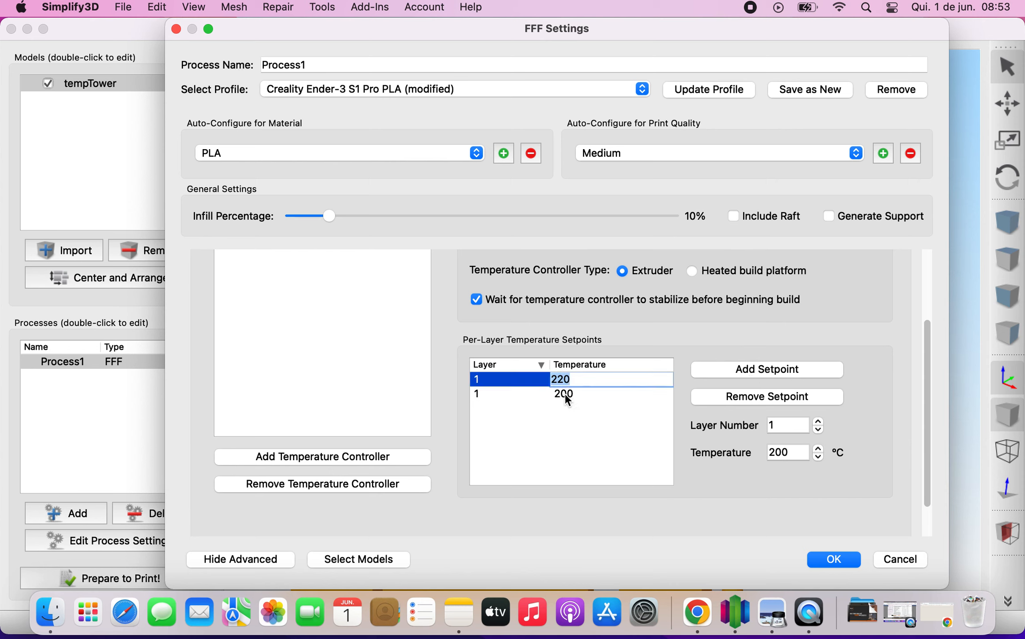
double_click(565, 394)
type("215")
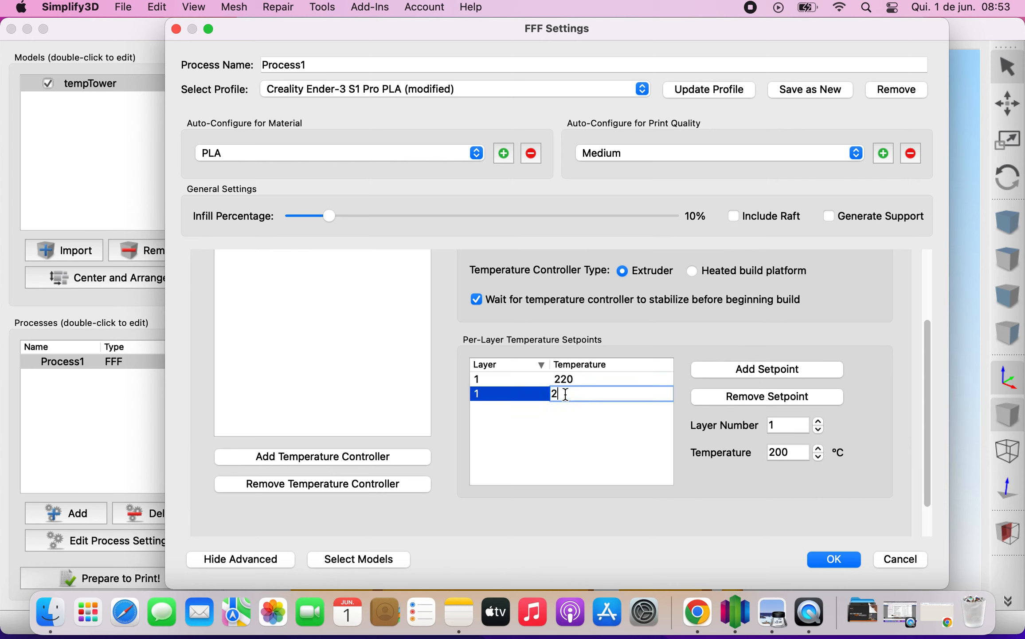
left_click(478, 393)
double_click(479, 393)
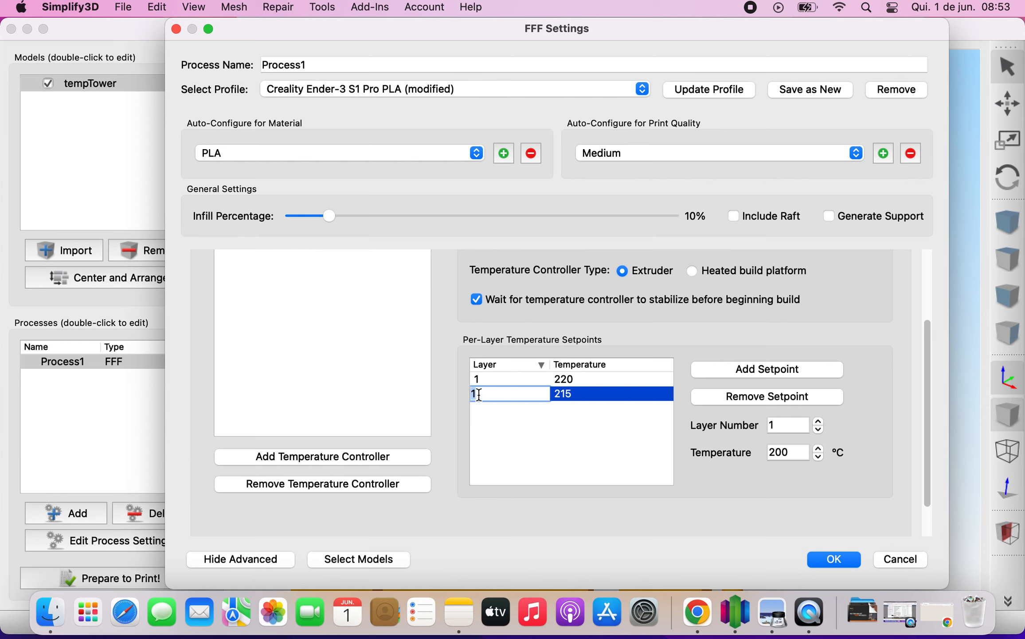
type("53")
key("Return")
- Add a Primary Extruder temperature setpoint of 210 °C at layer 89
left_click(796, 371)
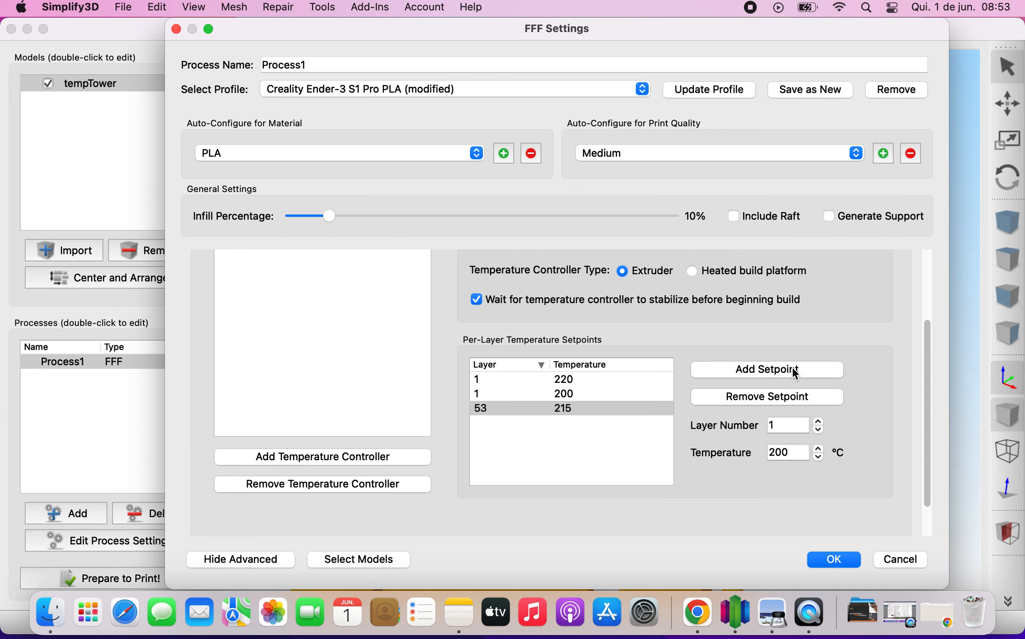
double_click(562, 393)
type("210")
key("Return")
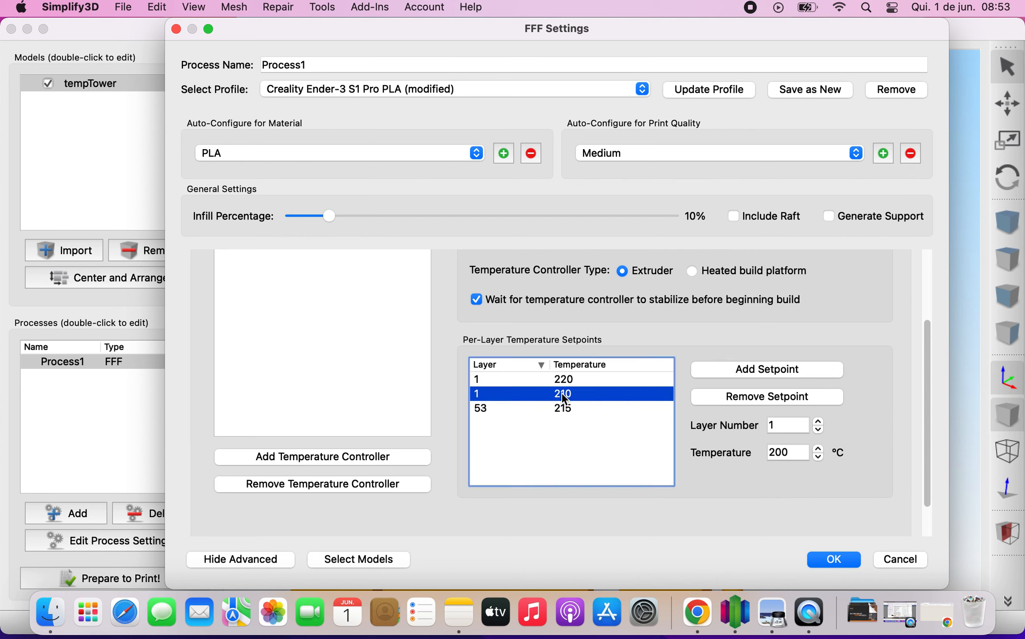
double_click(489, 393)
type("89")
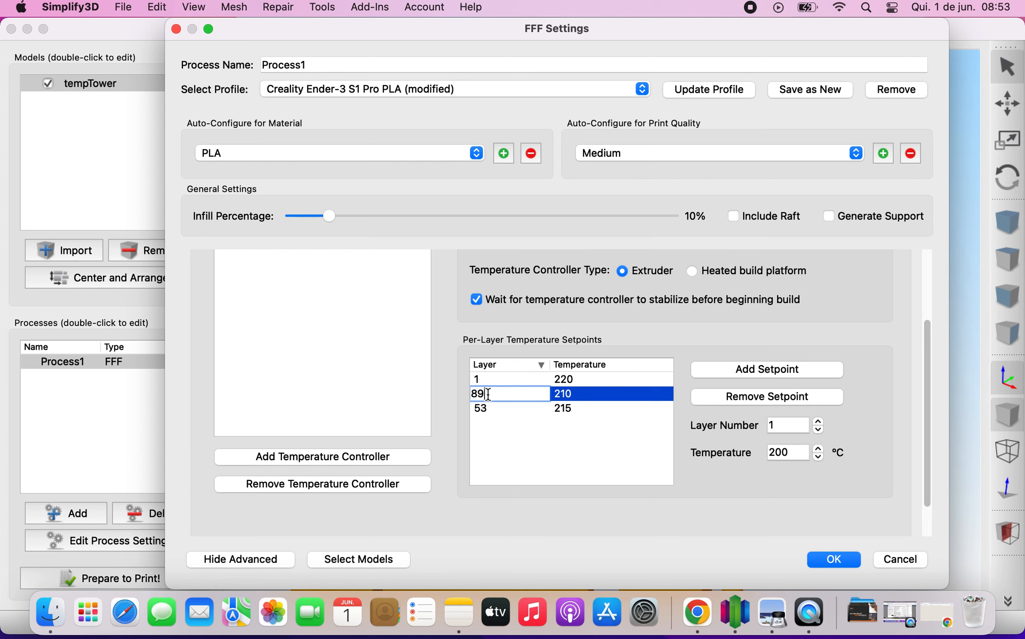
key("Return")
- Add a Primary Extruder temperature setpoint of 205 °C at layer 126
left_click(787, 374)
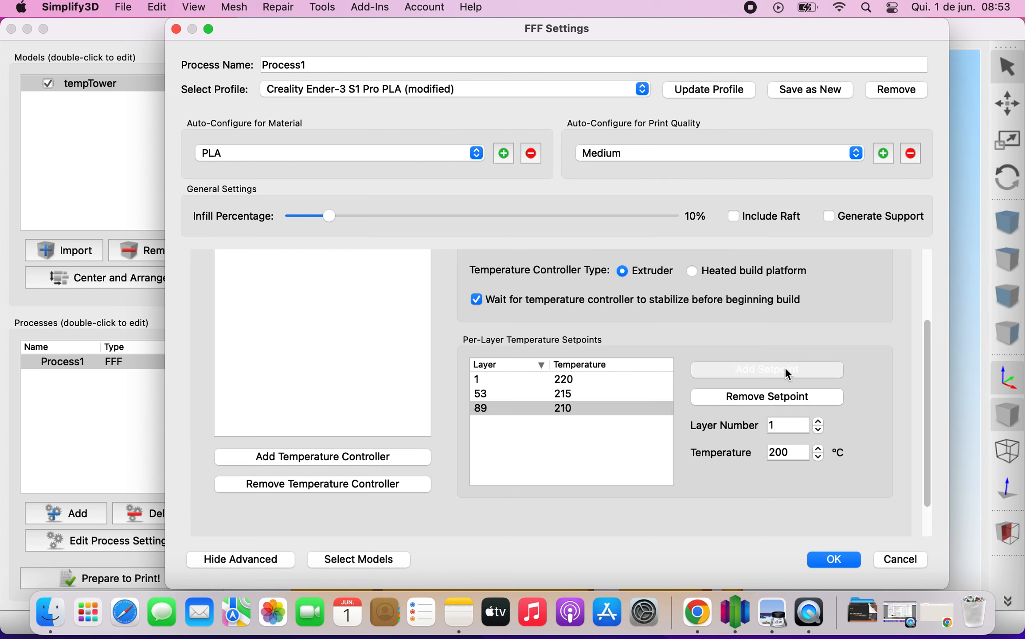
double_click(577, 395)
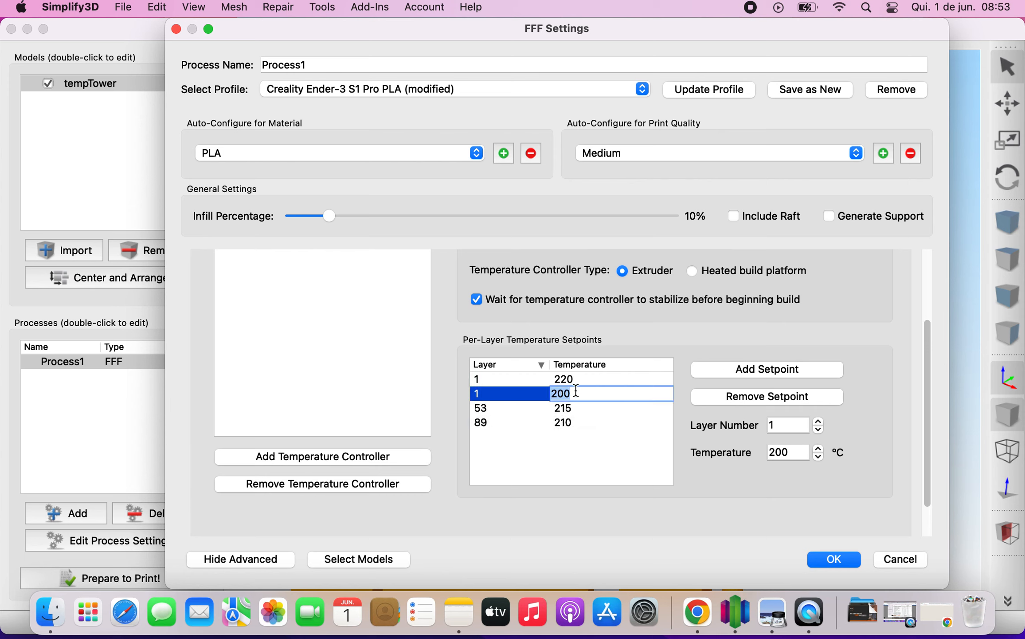
type("205")
double_click(489, 393)
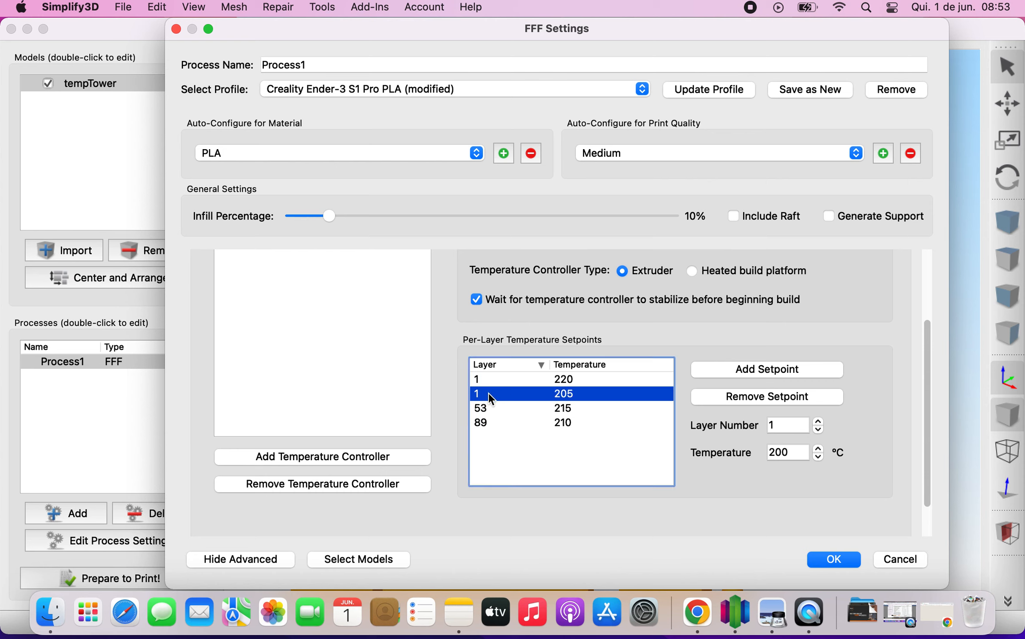
type("126")
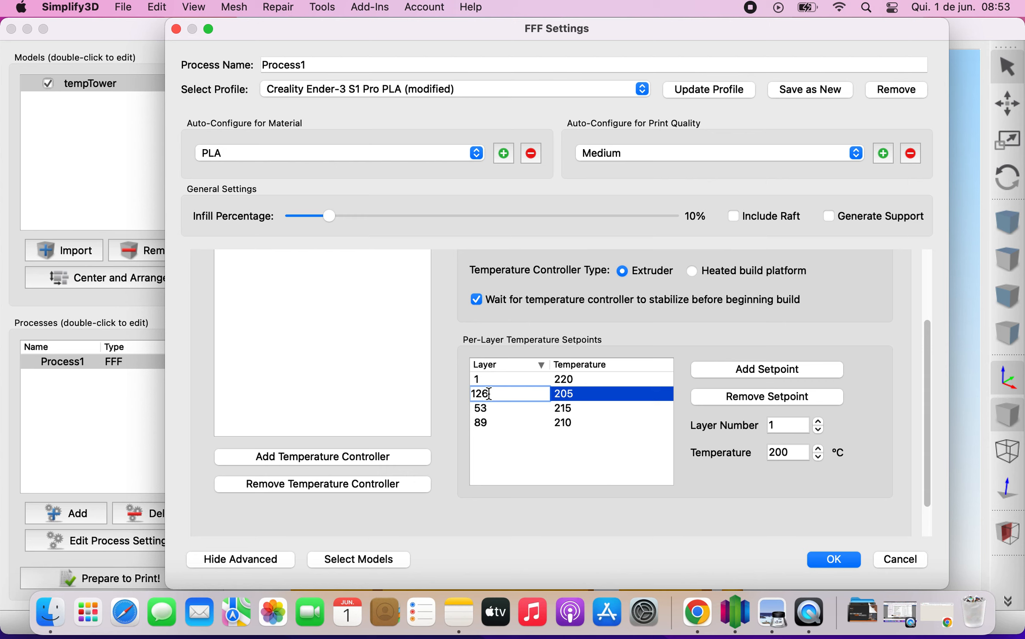
key("Return")
- Add a Primary Extruder temperature setpoint of 200 °C at layer 158
left_click(767, 370)
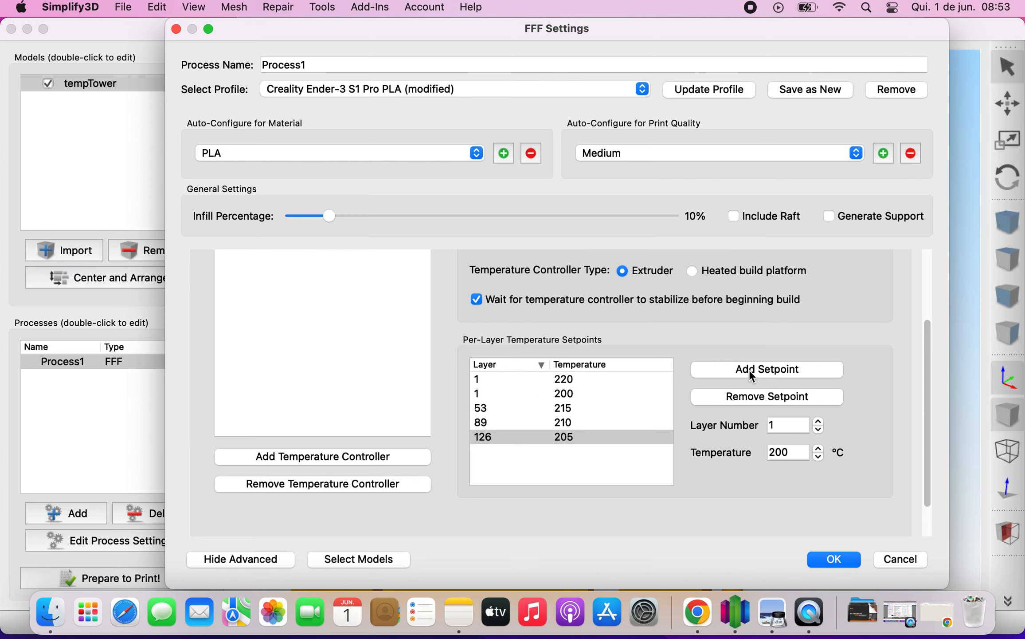
double_click(570, 396)
left_click(569, 394)
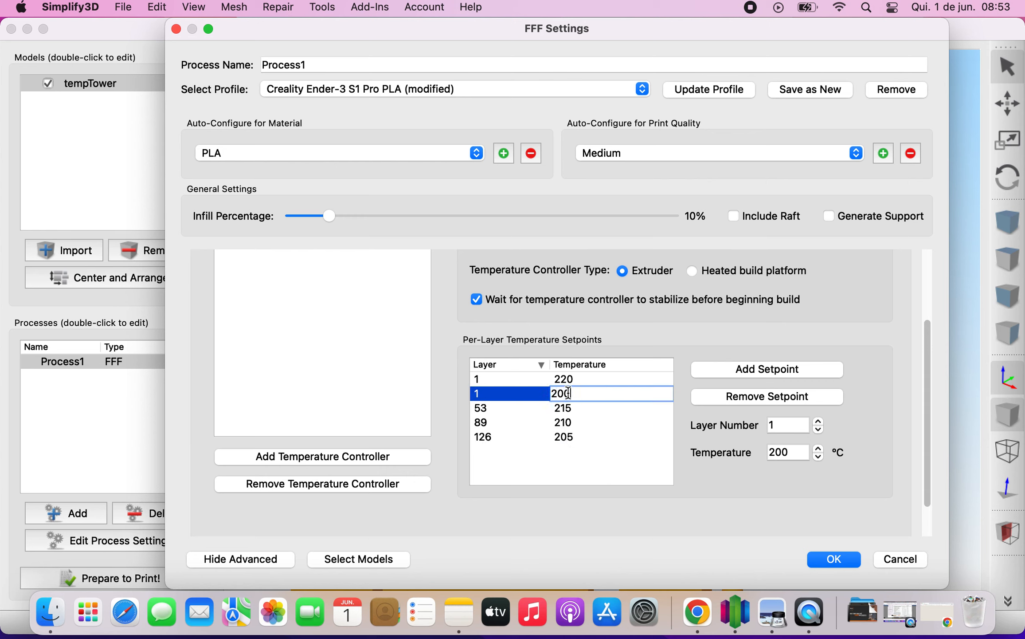
double_click(492, 395)
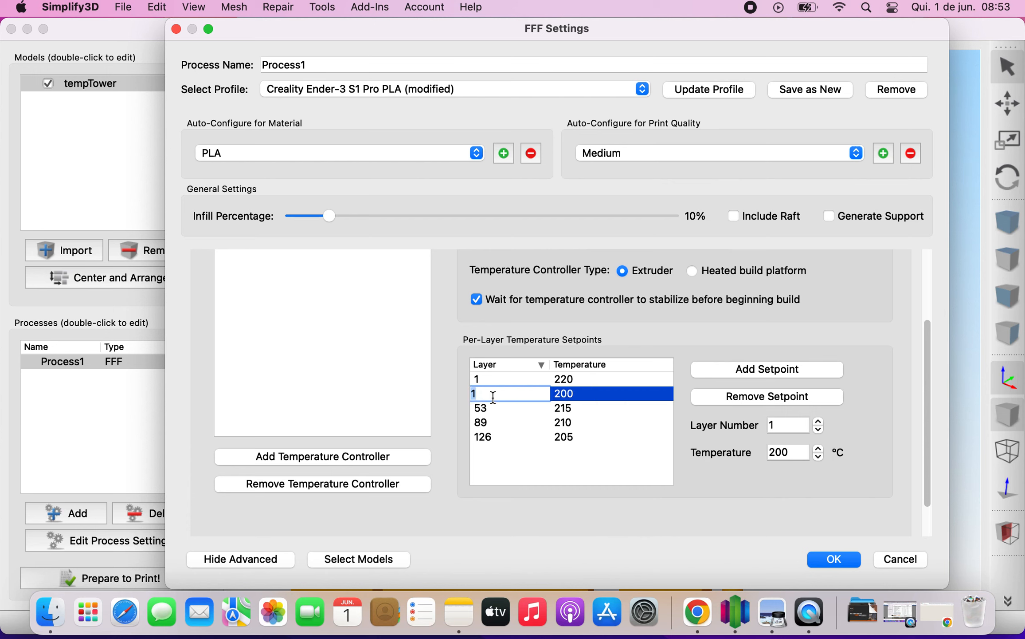
type("158")
key("Return")
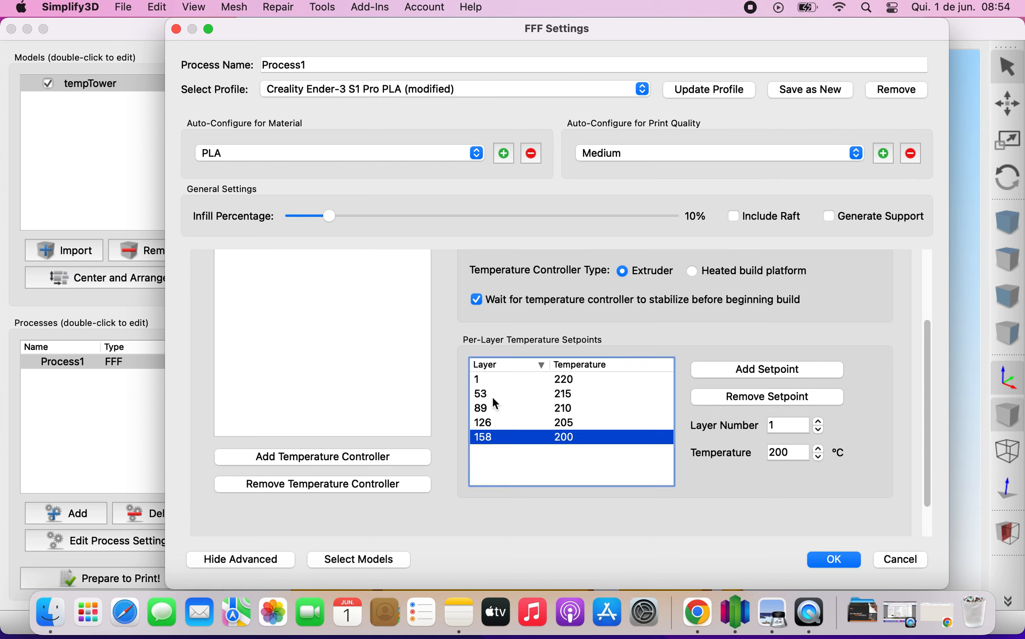
- Add a Primary Extruder temperature setpoint of 195 °C at layer 193 and accept the process settings
left_click(760, 372)
double_click(568, 393)
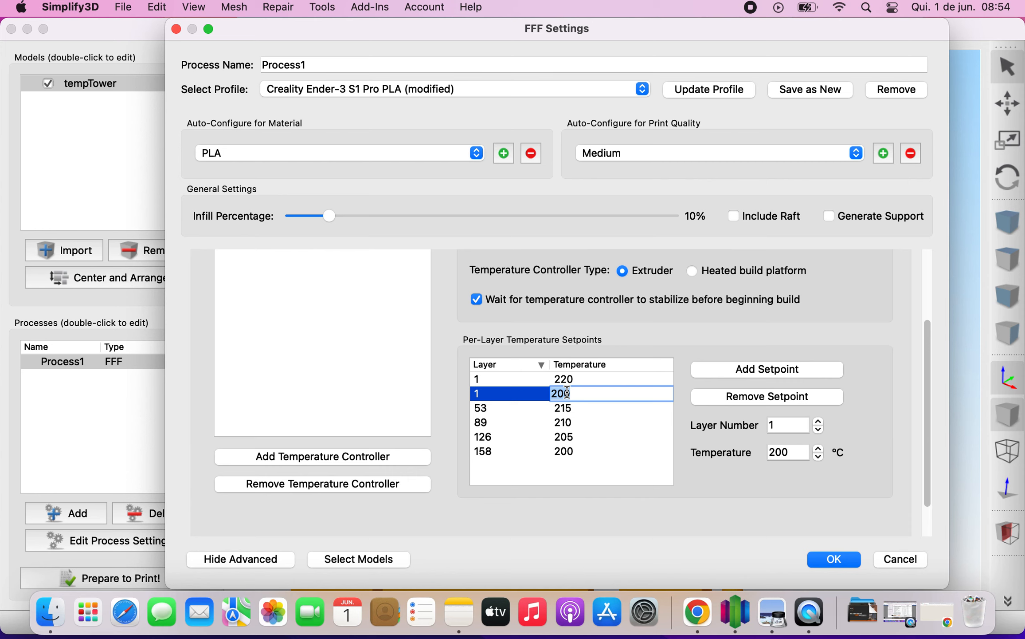
type("195")
left_click(499, 386)
double_click(495, 391)
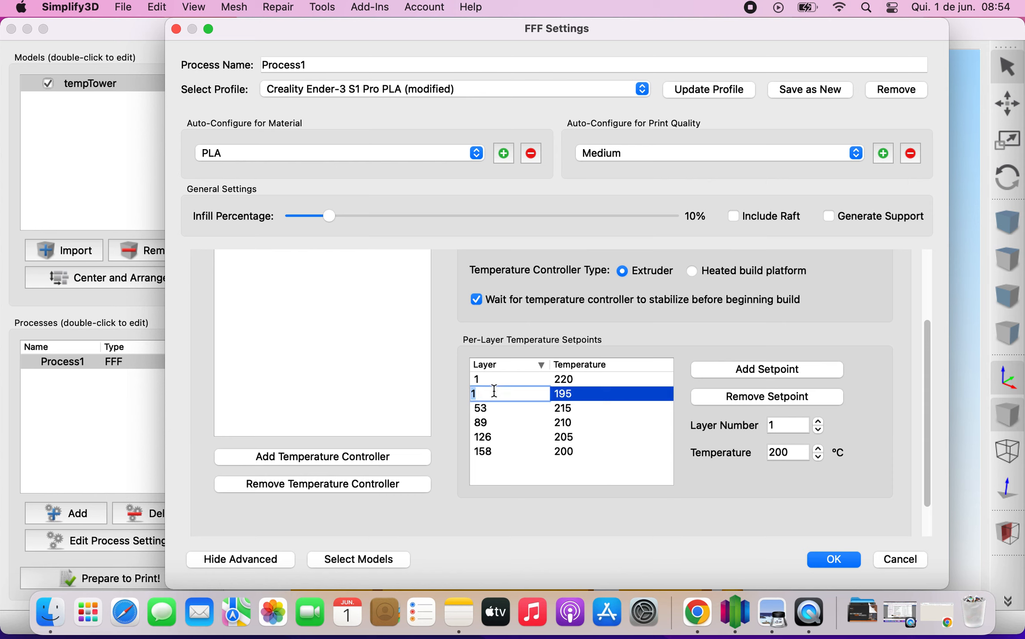
type("193")
key("Return")
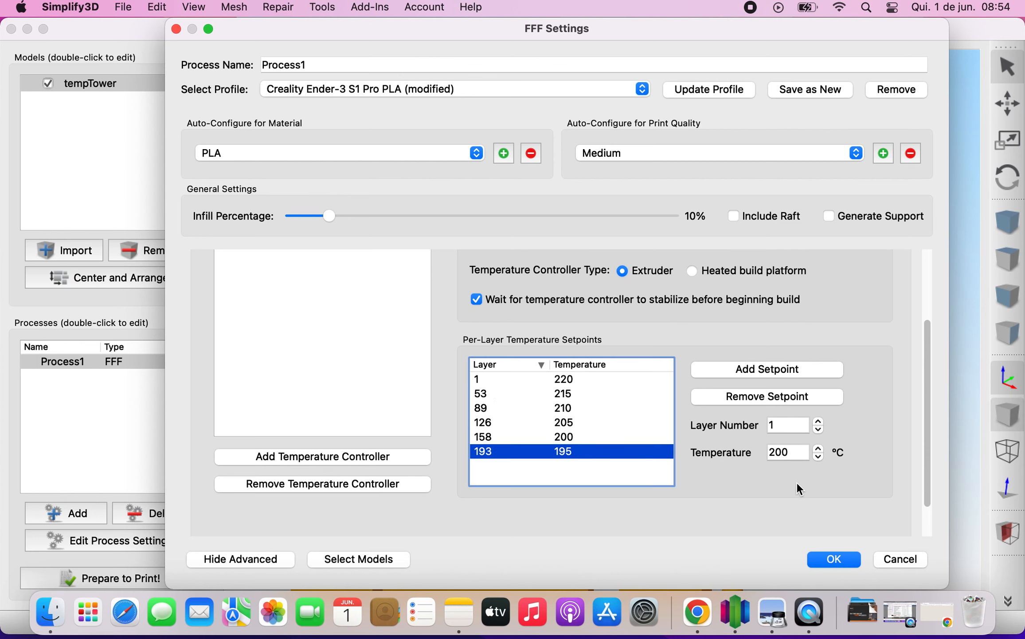
left_click(847, 559)
- Slice the temperature tower for printing and save its G-code to the Desktop as tempTower-Ender3S1Pro
left_click(144, 581)
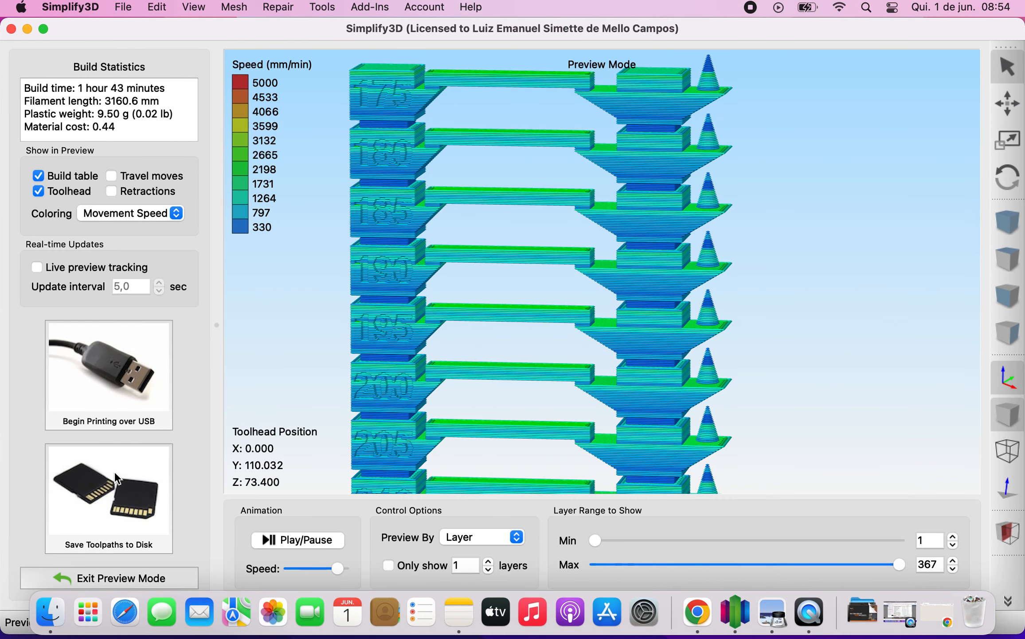
left_click(115, 473)
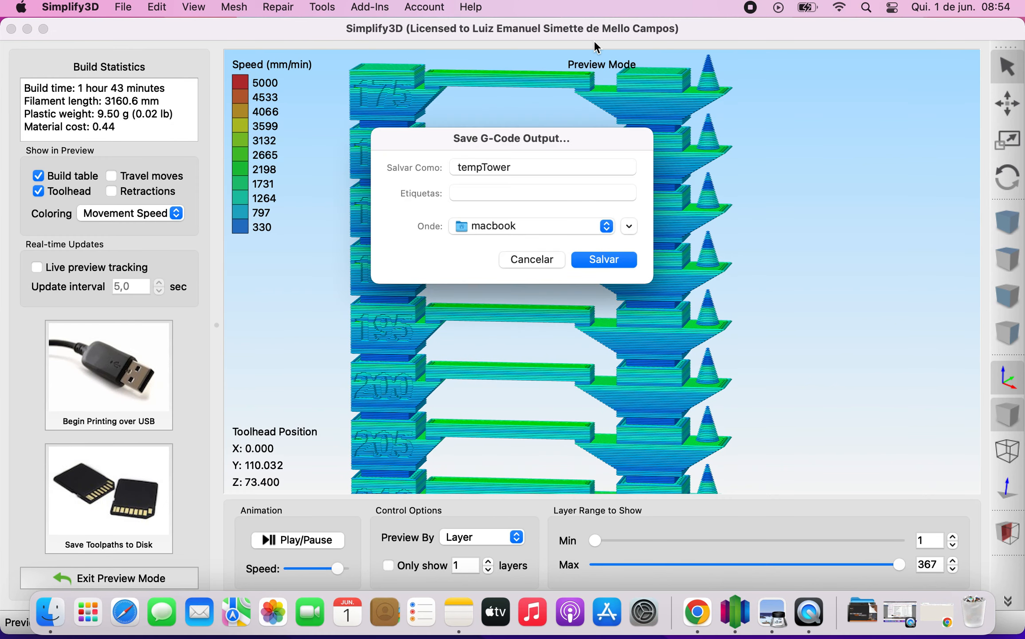
left_click(537, 165)
type("-Ender3")
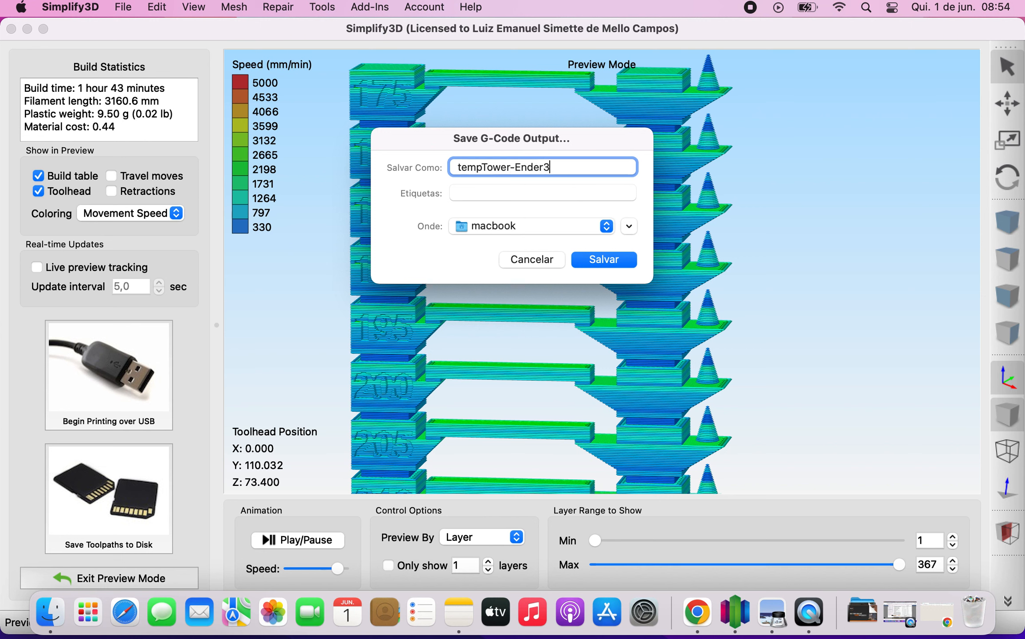
type("S1Pro")
left_click(628, 226)
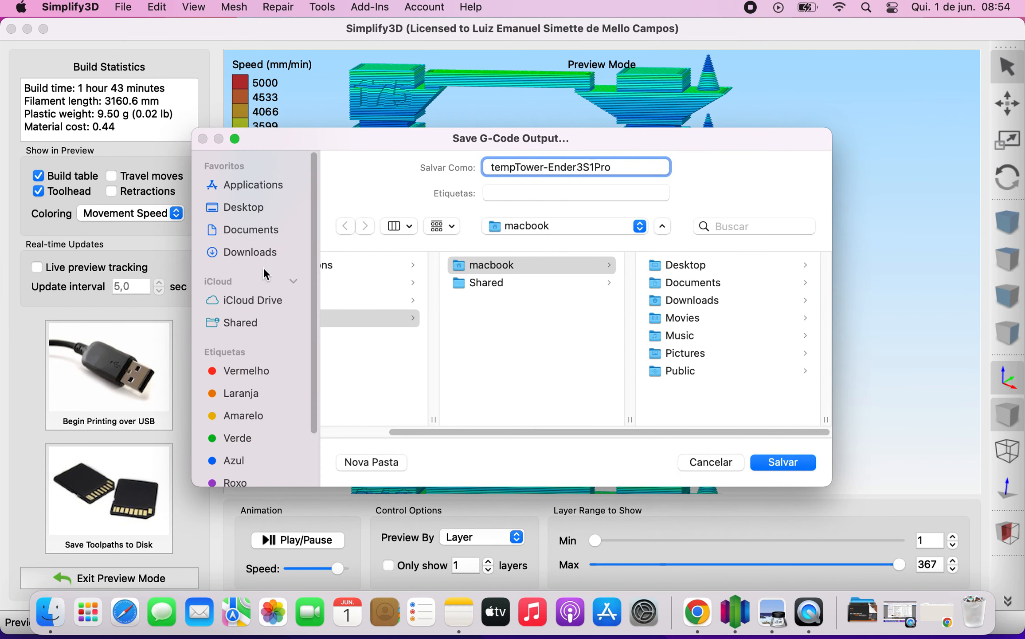
left_click(258, 207)
left_click(780, 459)
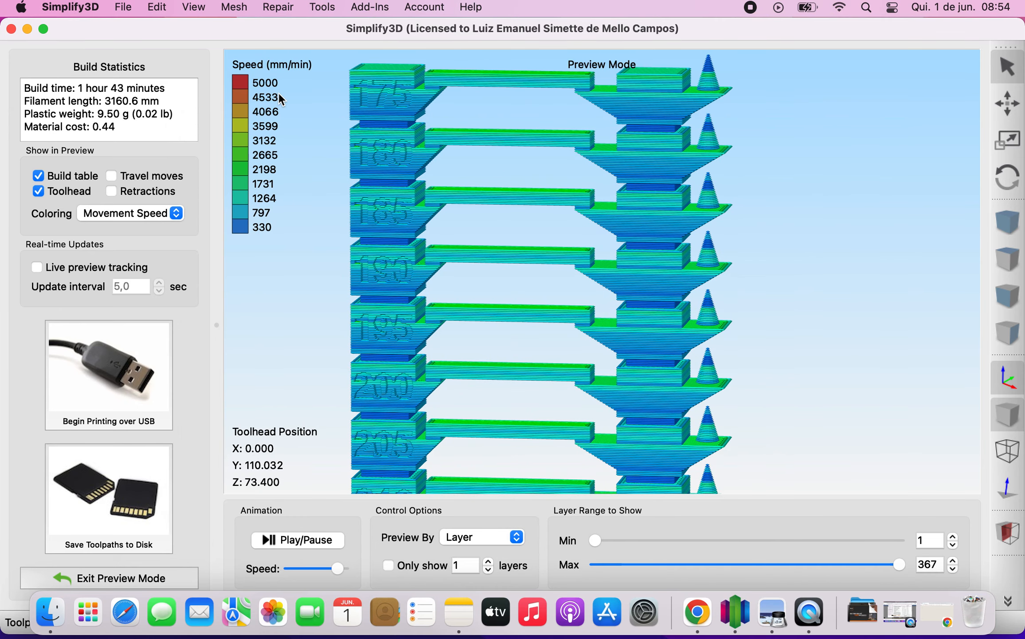
- Quit Simplify3D
left_click(90, 8)
left_click(107, 171)
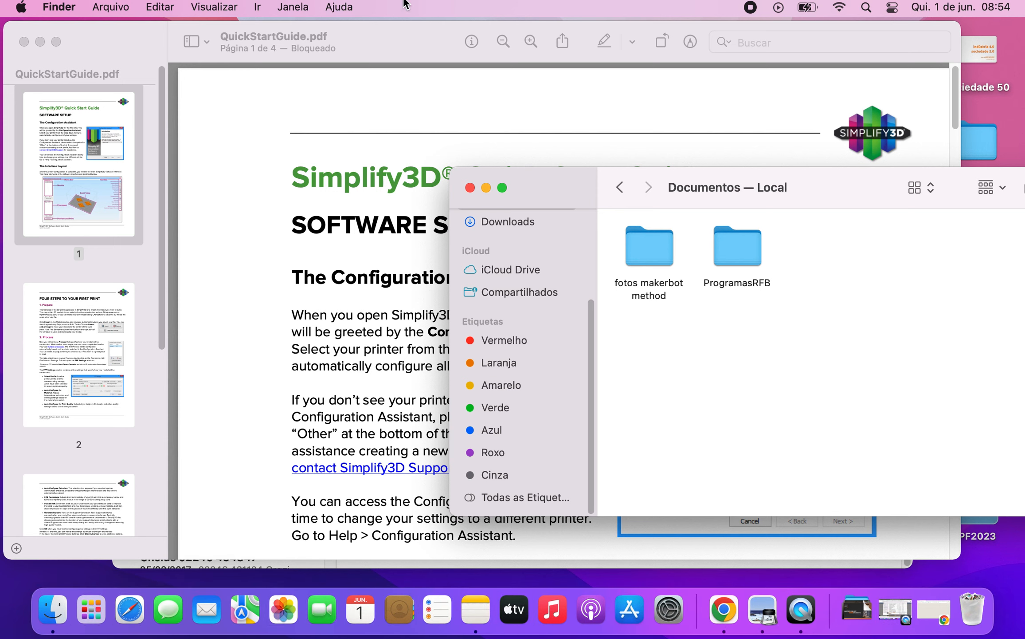